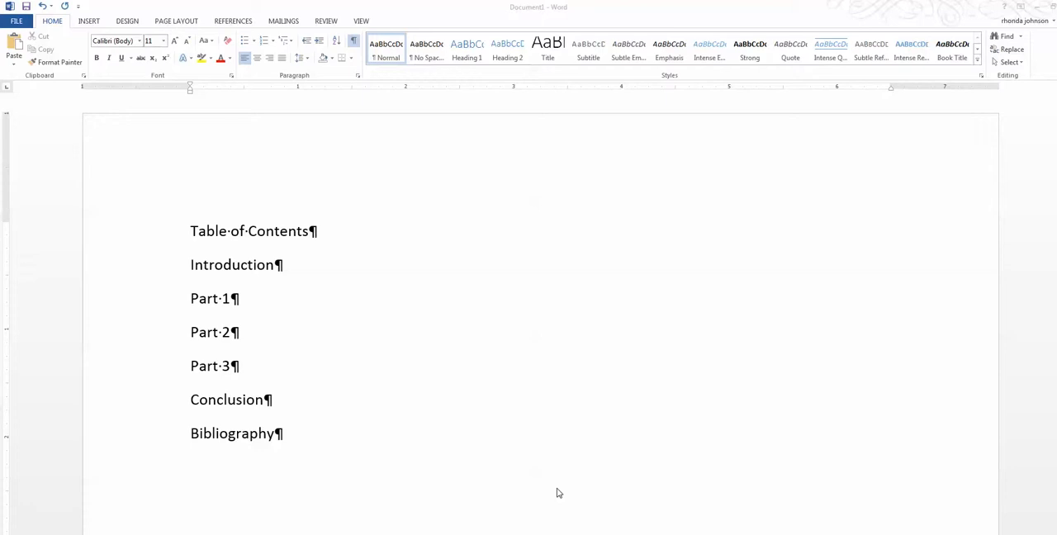
# Set the "Table of Contents" title to 14 pt and center it.
pyautogui.click(211, 234)
pyautogui.moveTo(190, 228); pyautogui.dragTo(347, 228)
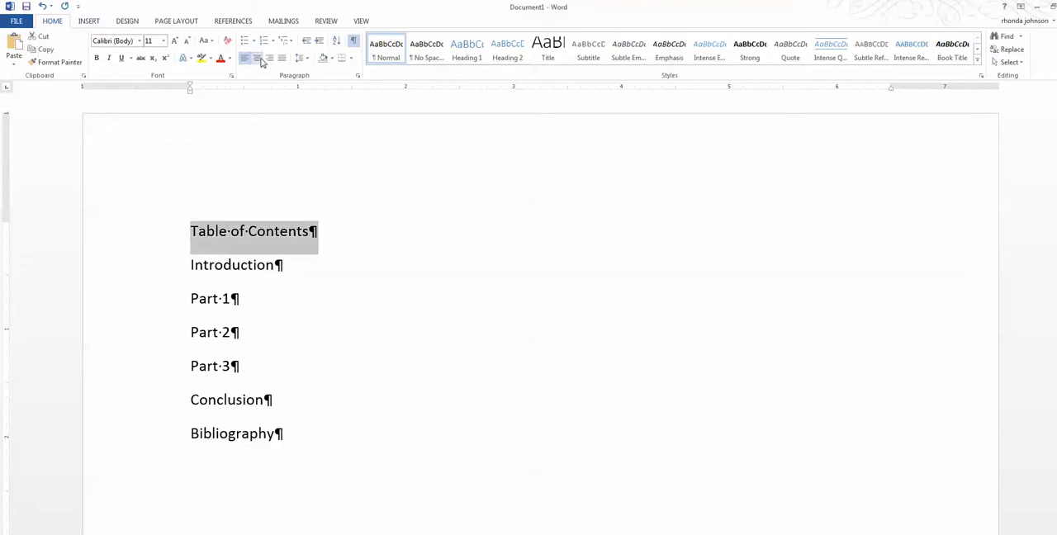
pyautogui.click(163, 41)
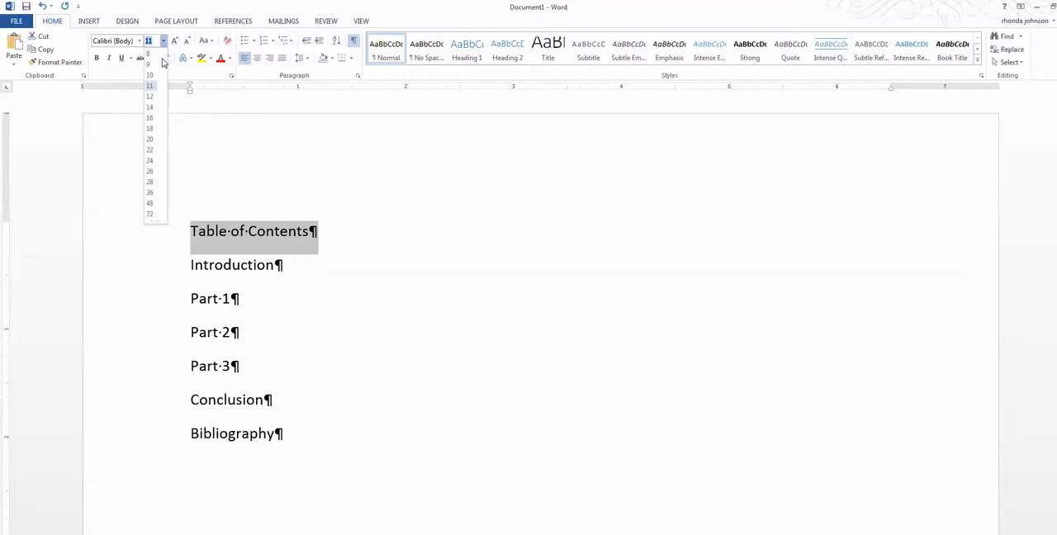
pyautogui.click(150, 106)
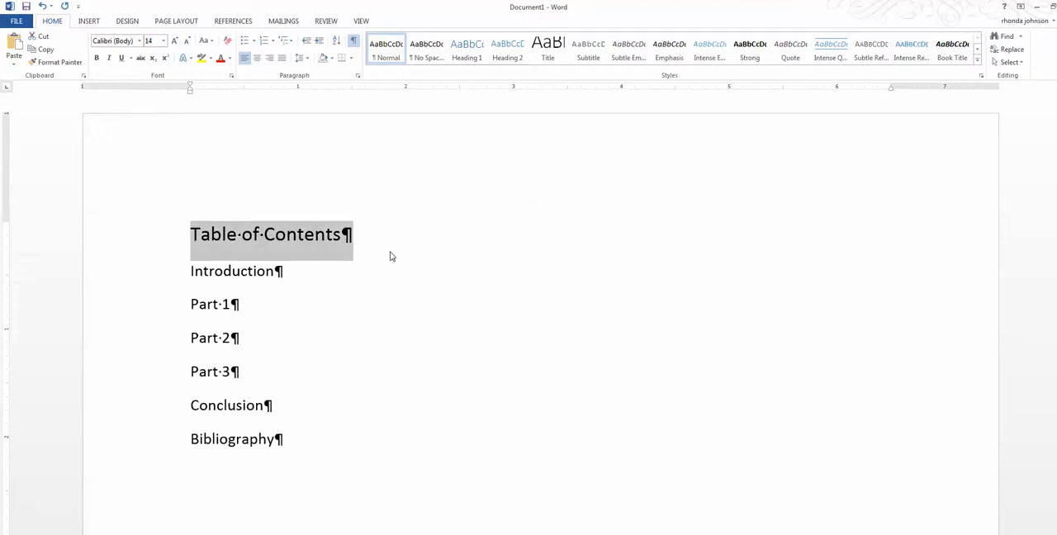
pyautogui.click(259, 60)
pyautogui.click(519, 286)
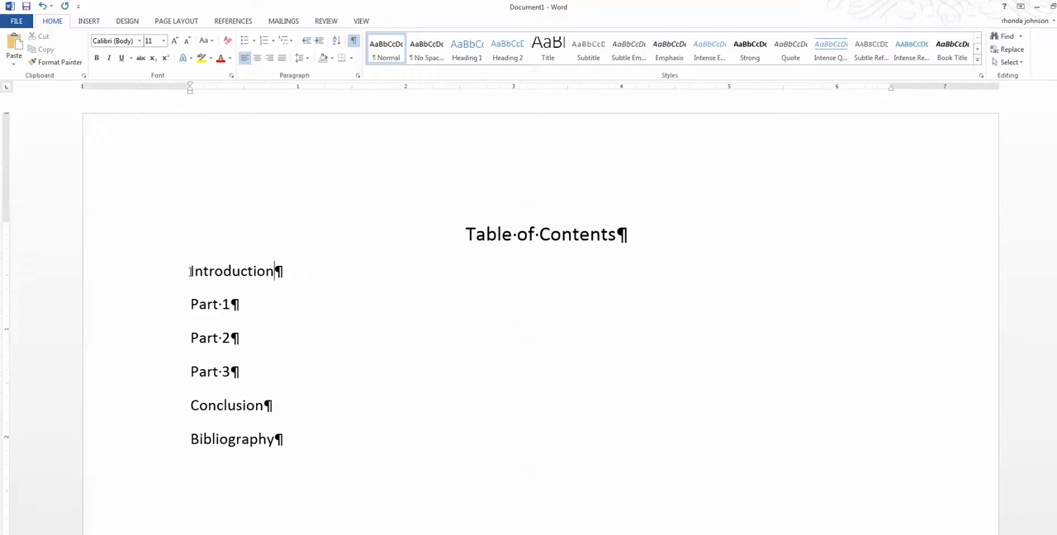
# Open the tab settings for the entries from Introduction to Bibliography and clear all their tab stops.
pyautogui.moveTo(190, 271); pyautogui.dragTo(286, 438)
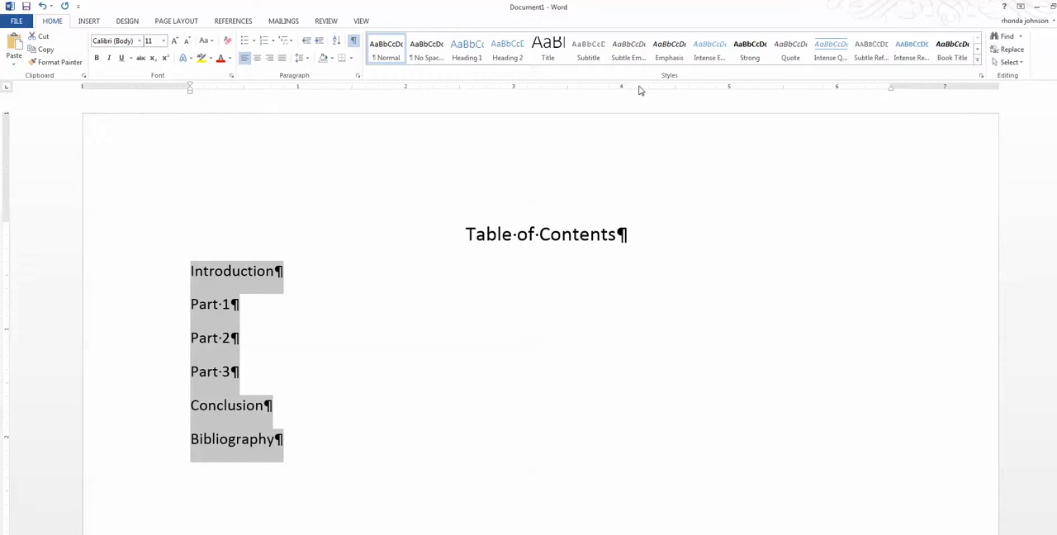
pyautogui.click(361, 23)
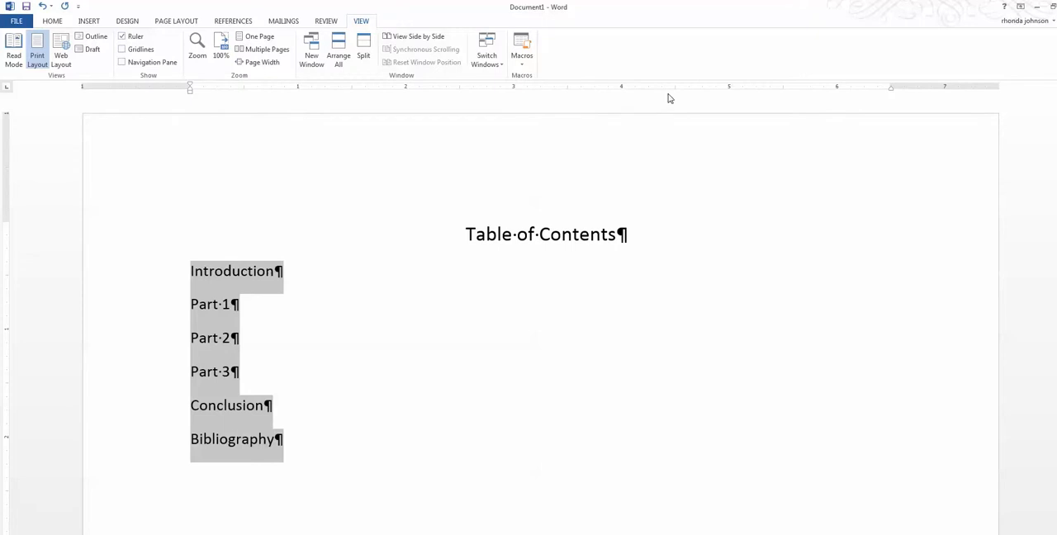
pyautogui.click(301, 122)
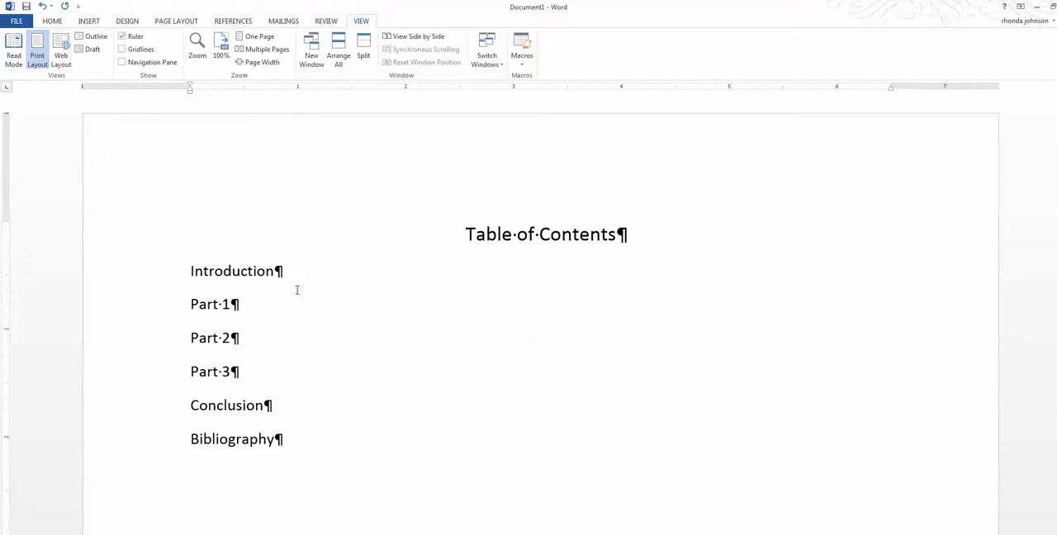
pyautogui.moveTo(283, 439); pyautogui.dragTo(189, 269)
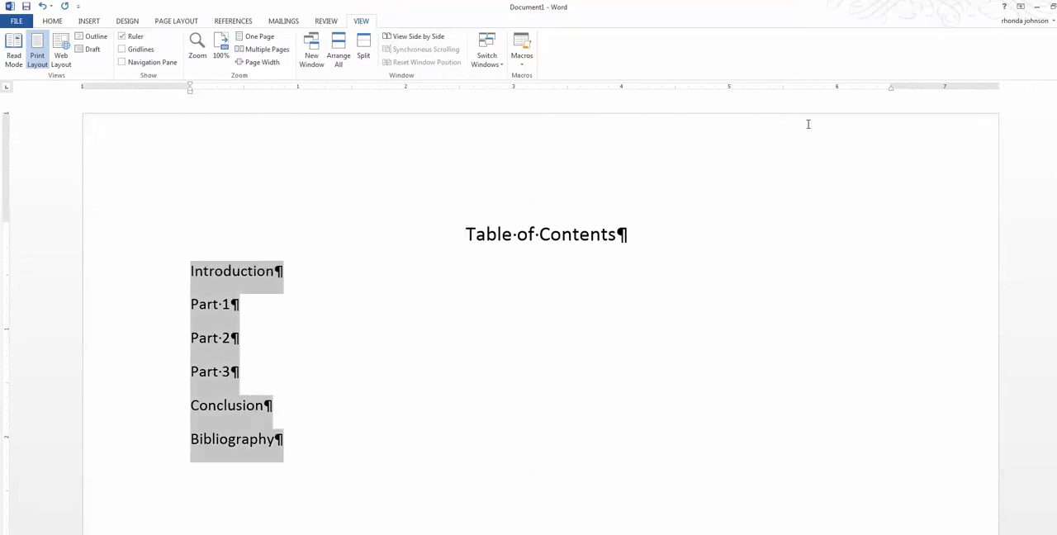
pyautogui.doubleClick(836, 88)
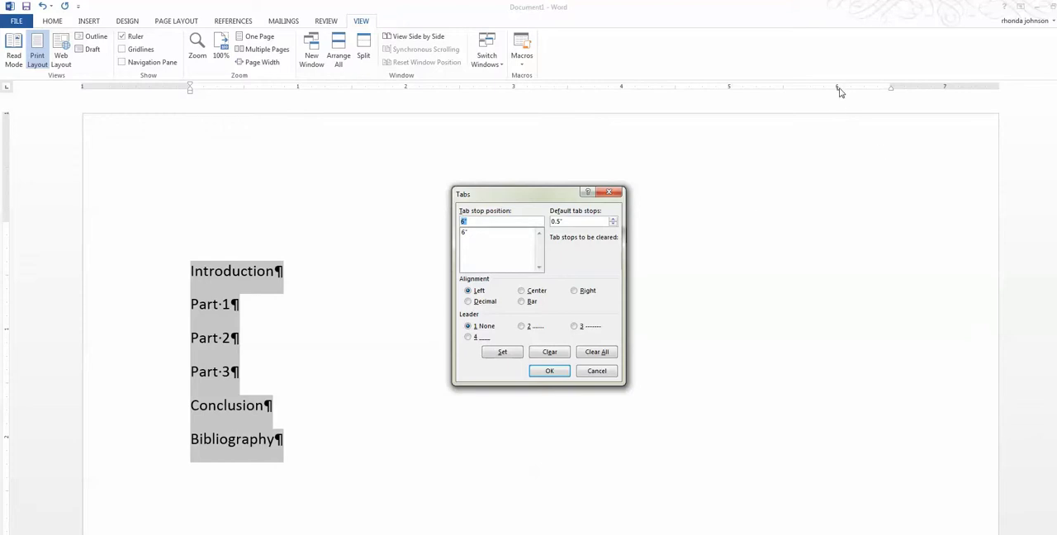
pyautogui.click(472, 235)
pyautogui.click(590, 354)
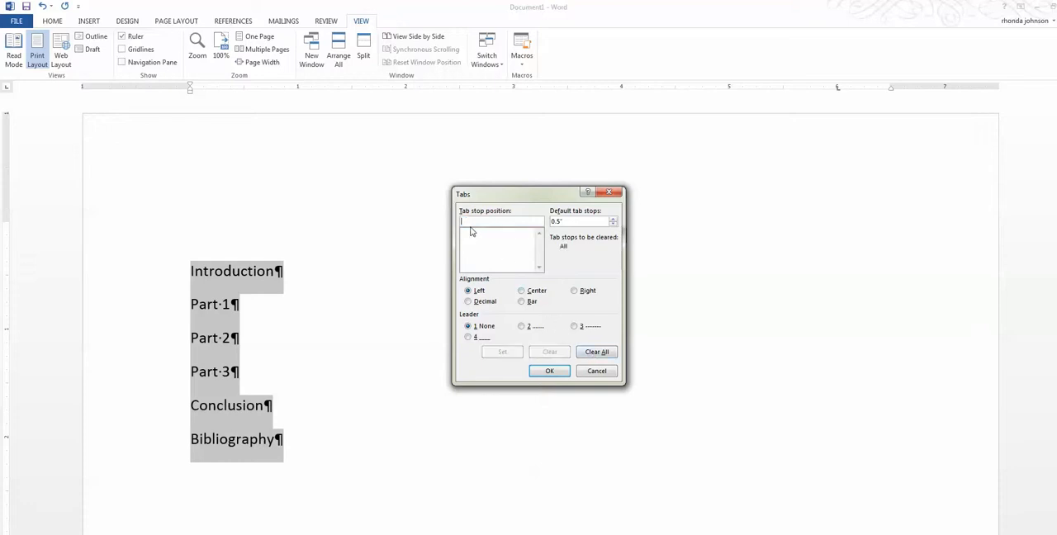
# Add a right-aligned tab stop at 5.5" with dotted leader 2 to the selected entries.
pyautogui.write('5.5')
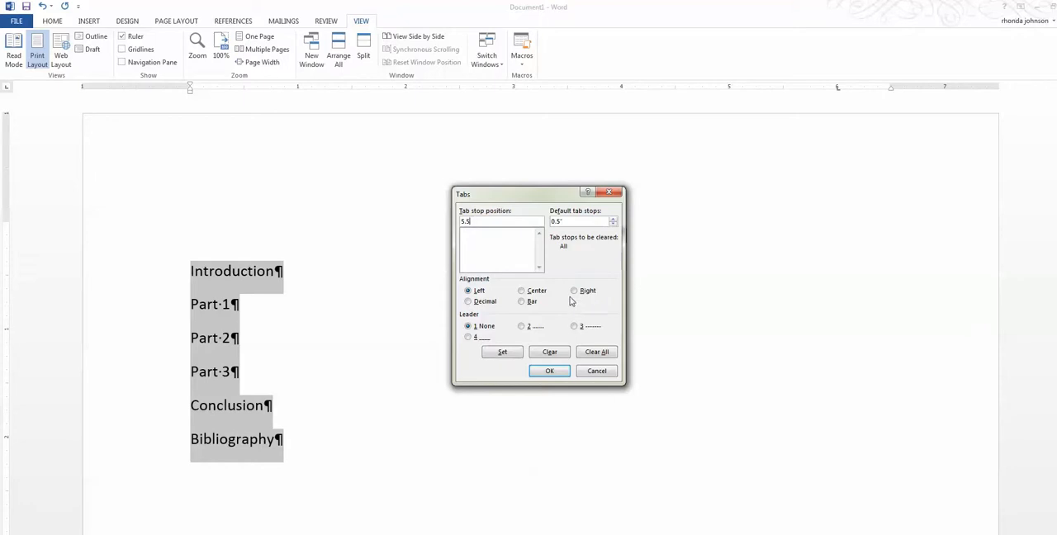
pyautogui.click(574, 292)
pyautogui.click(522, 327)
pyautogui.click(555, 373)
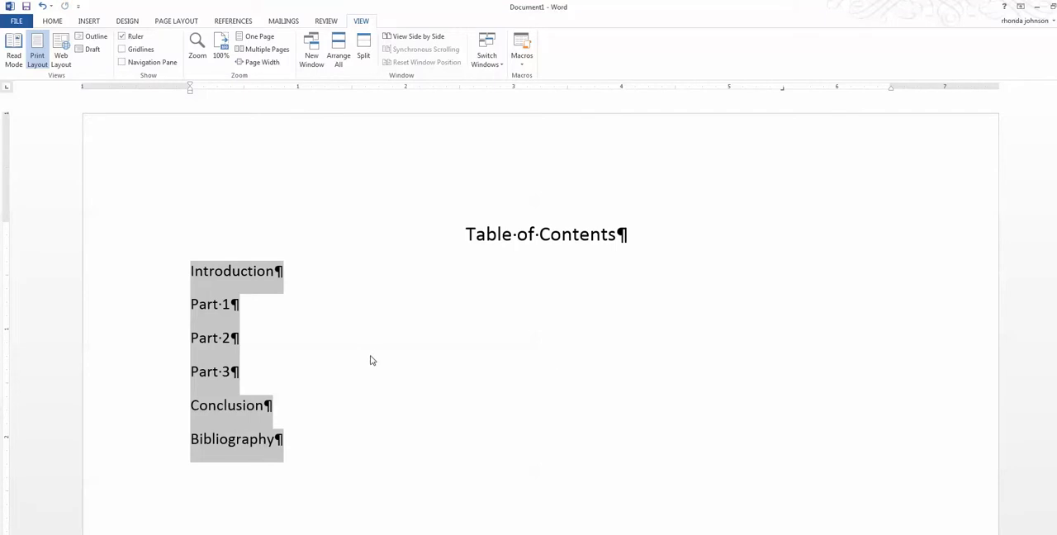
pyautogui.click(368, 393)
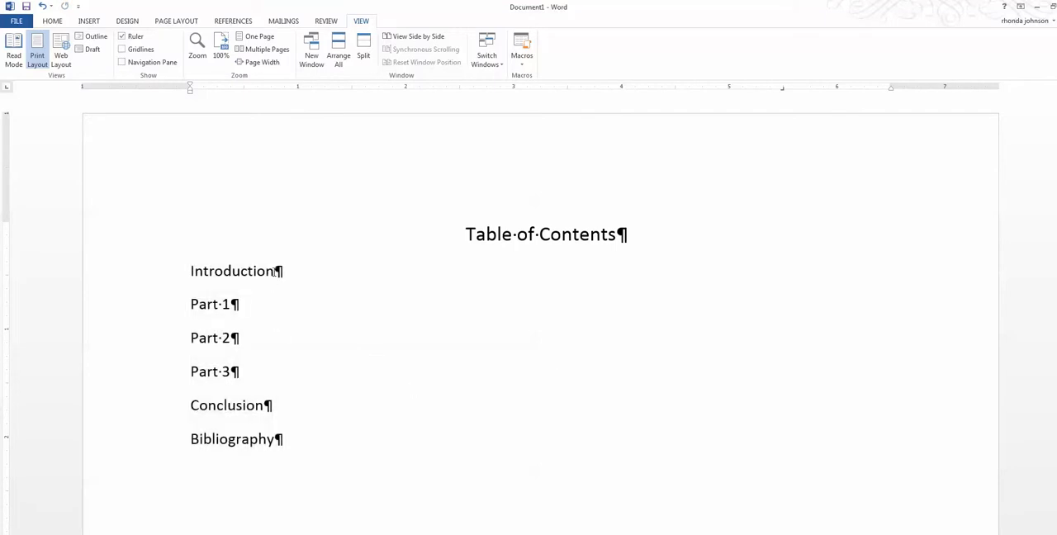
# Insert a tab after each table of contents entry, from Introduction through Bibliography.
pyautogui.click(274, 275)
pyautogui.press('Tab')
pyautogui.click(233, 304)
pyautogui.press('Tab')
pyautogui.click(232, 338)
pyautogui.press('Tab')
pyautogui.click(233, 371)
pyautogui.press('Tab')
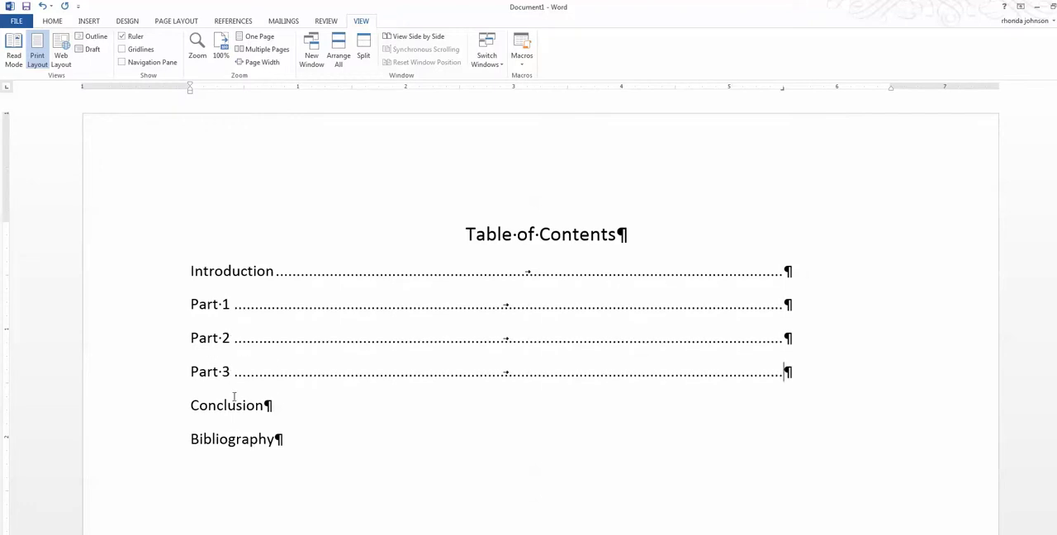
pyautogui.click(266, 406)
pyautogui.press('Tab')
pyautogui.click(274, 438)
pyautogui.press('Tab')
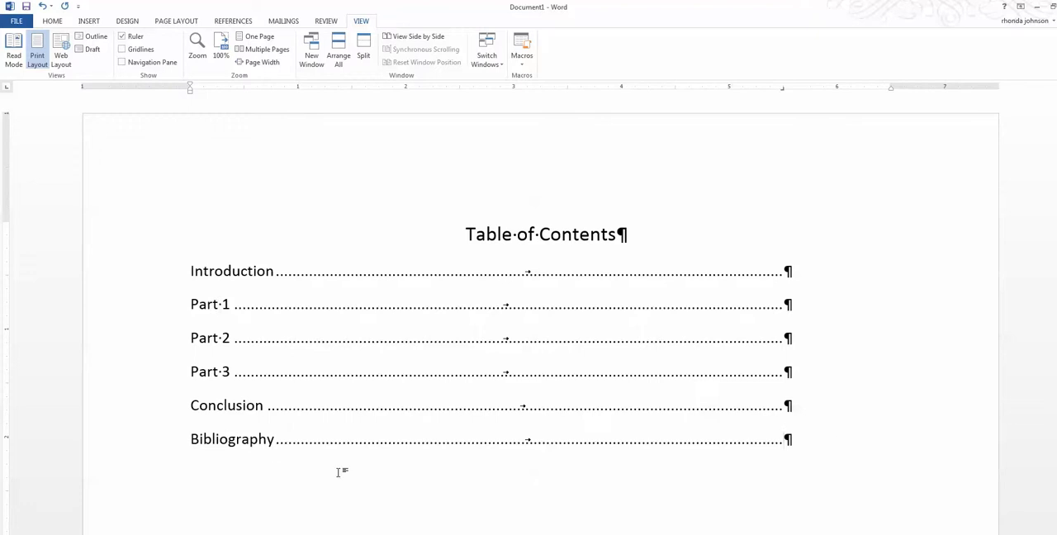
# Enter page numbers 1, 3, 5, 7, 8 and 9 at the ends of the entries from Introduction to Bibliography.
pyautogui.click(822, 281)
pyautogui.write('1')
pyautogui.press('Down')
pyautogui.write('3')
pyautogui.press('Down')
pyautogui.write('5')
pyautogui.press('Down')
pyautogui.write('7')
pyautogui.press('Down')
pyautogui.write('8')
pyautogui.click(786, 440)
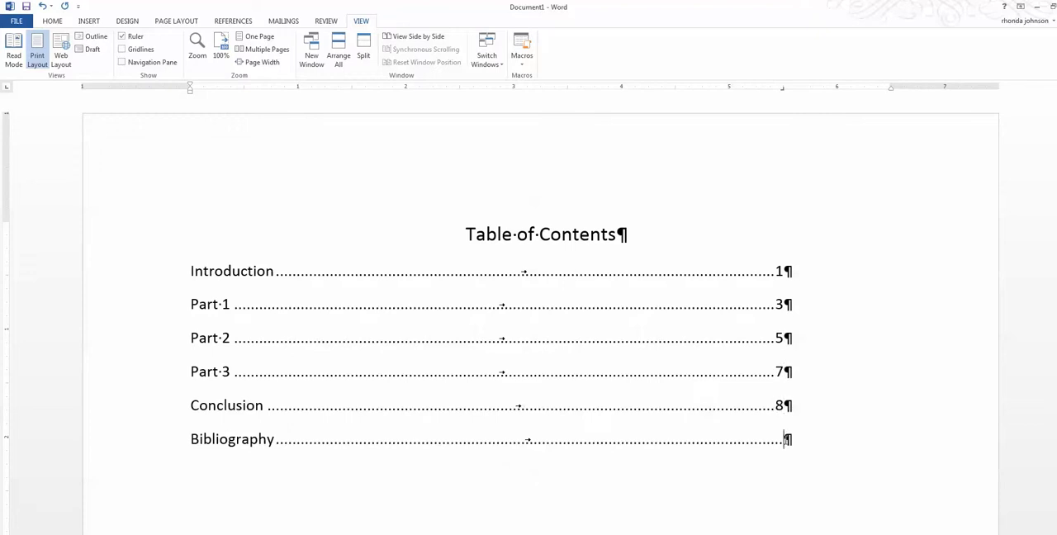
pyautogui.write('9')
# Switch to the 2-5 Manual document and select the Internal Communication contact list from Owner through the last Administrative Assistant line.
pyautogui.click(1036, 9)
pyautogui.scroll(3, 677, 432)
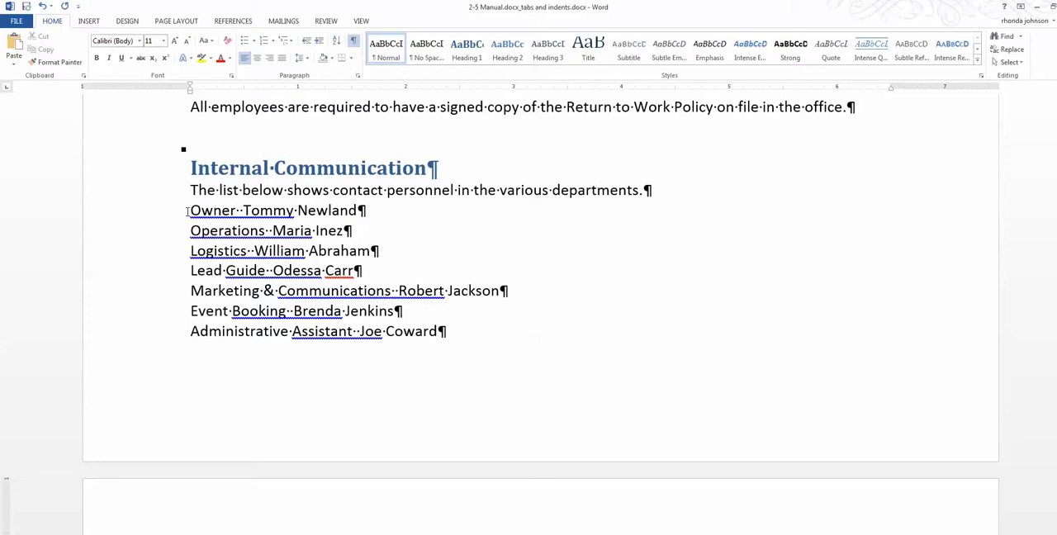
pyautogui.moveTo(191, 210); pyautogui.dragTo(245, 270)
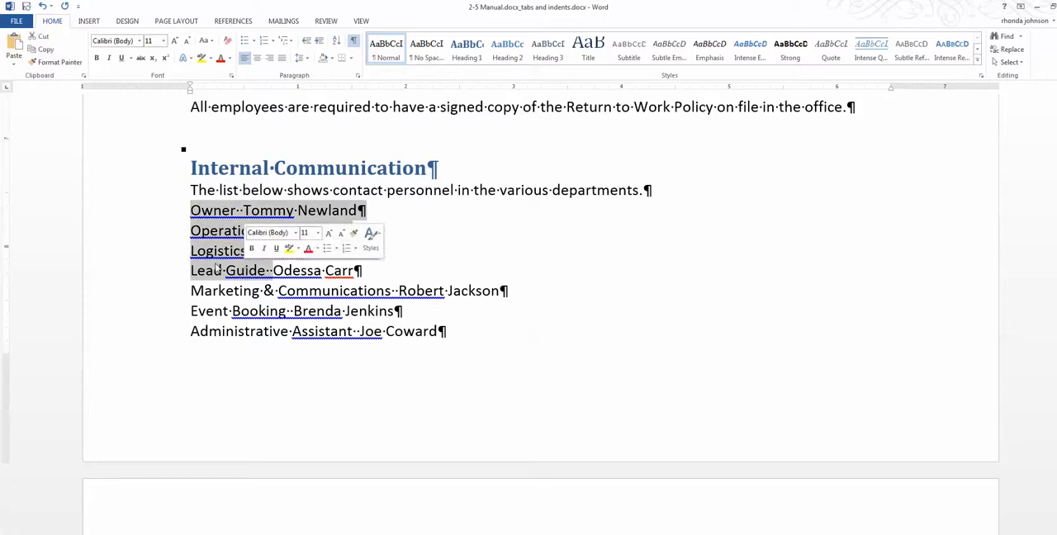
pyautogui.click(221, 270)
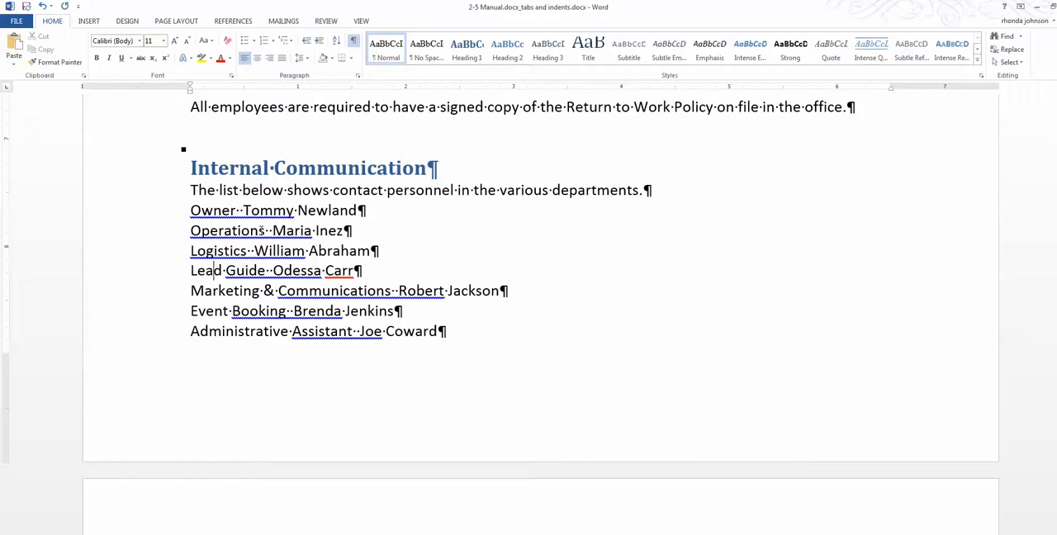
pyautogui.click(243, 212)
pyautogui.moveTo(190, 211); pyautogui.dragTo(466, 357)
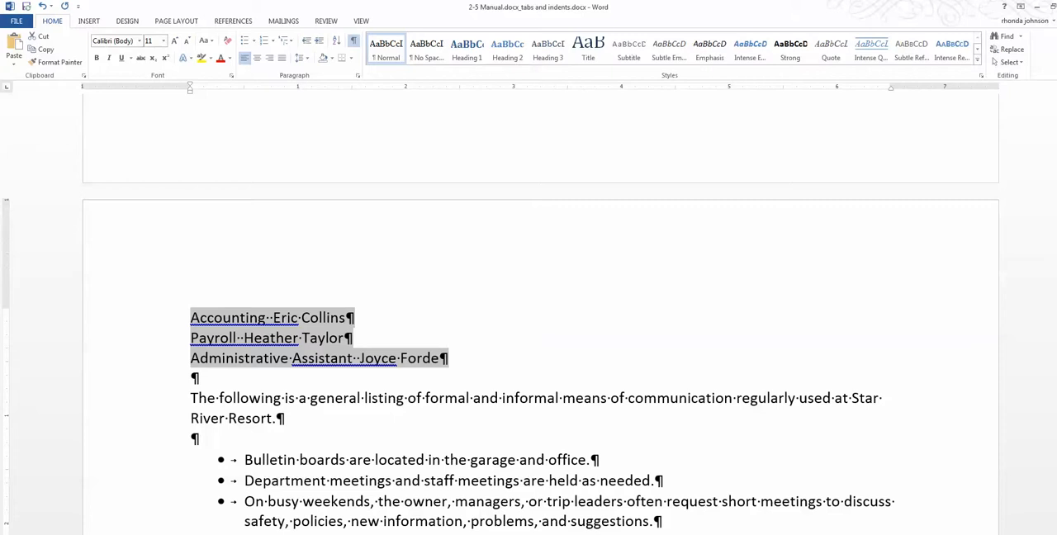
pyautogui.moveTo(1056, 347); pyautogui.dragTo(1056, 342)
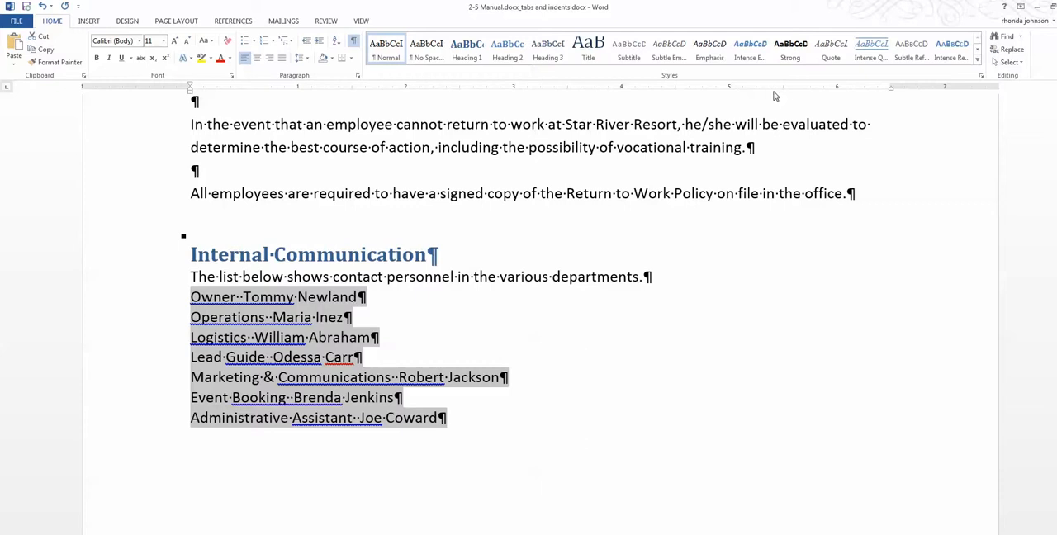
# Give the selected contact lines a right-aligned tab stop at 5.5" with dotted leader 2.
pyautogui.doubleClick(784, 93)
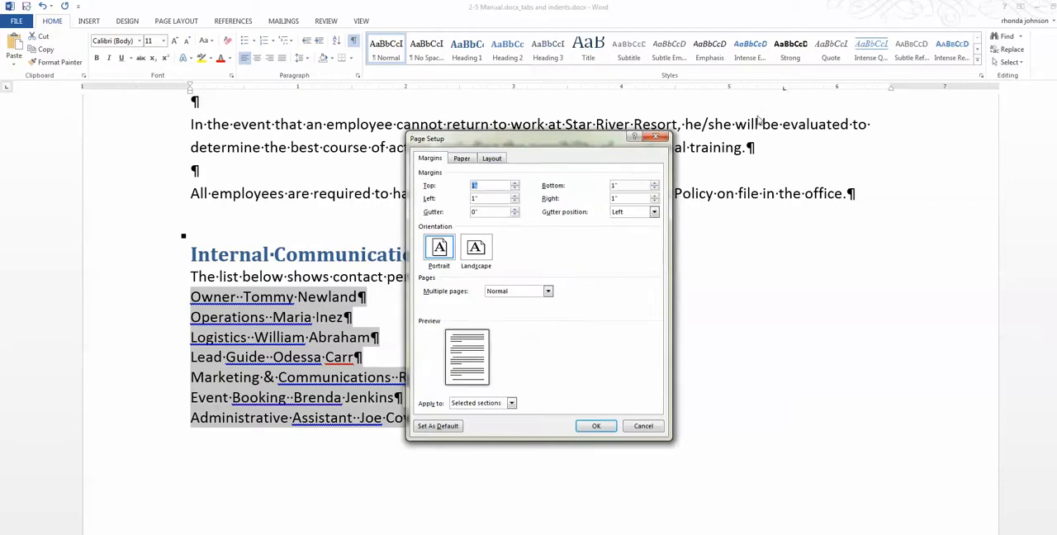
pyautogui.click(643, 426)
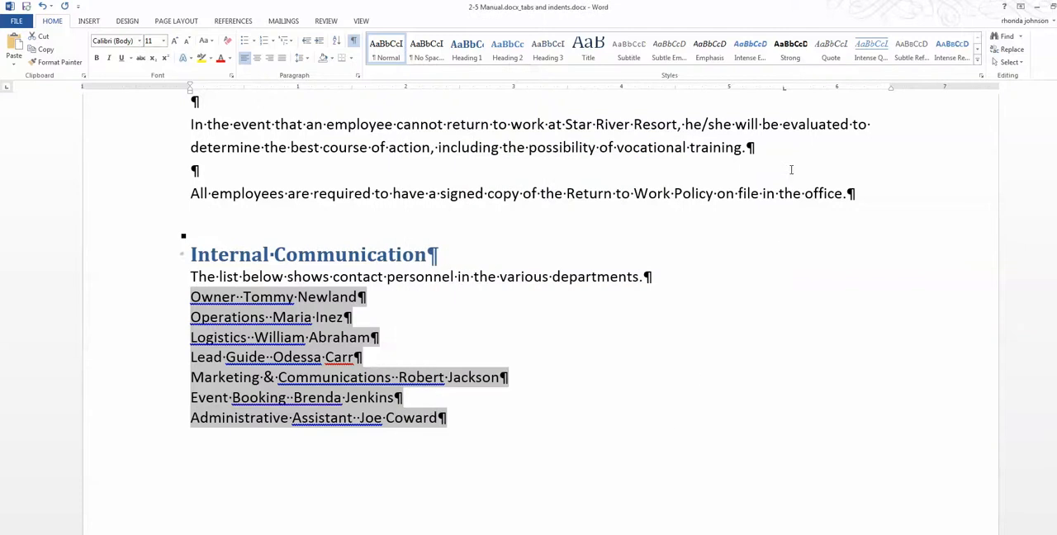
pyautogui.doubleClick(783, 89)
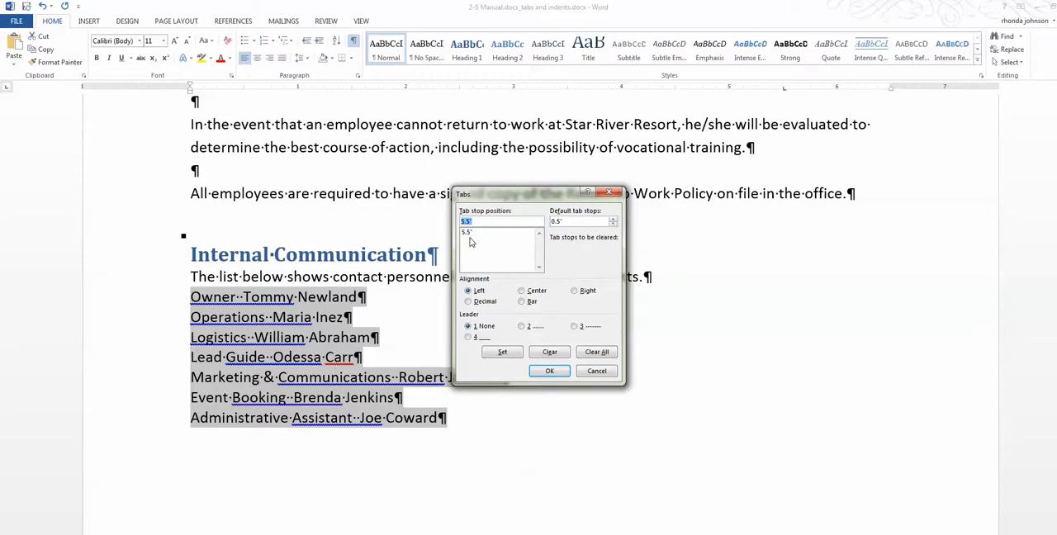
pyautogui.click(575, 291)
pyautogui.click(521, 326)
pyautogui.click(558, 373)
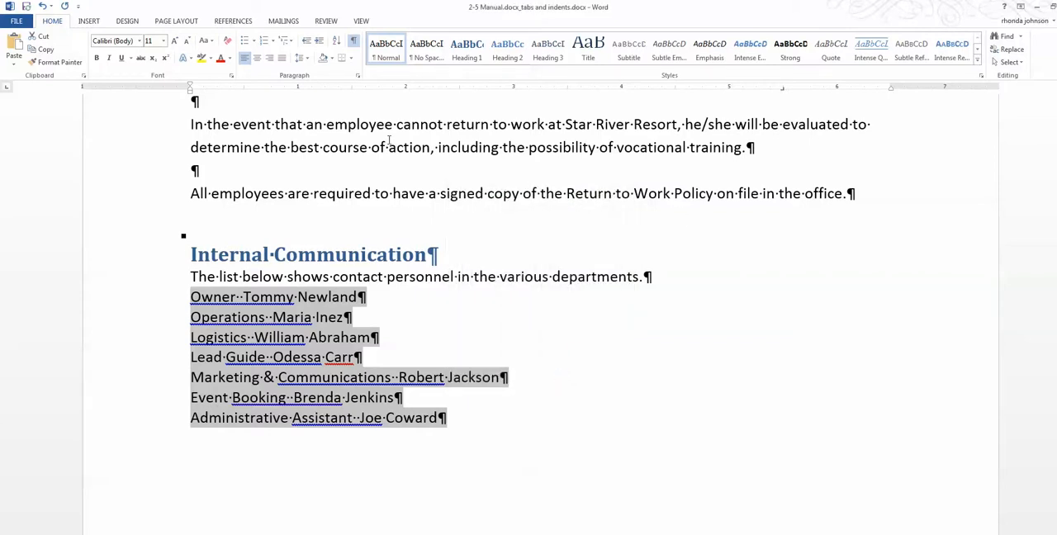
pyautogui.click(485, 304)
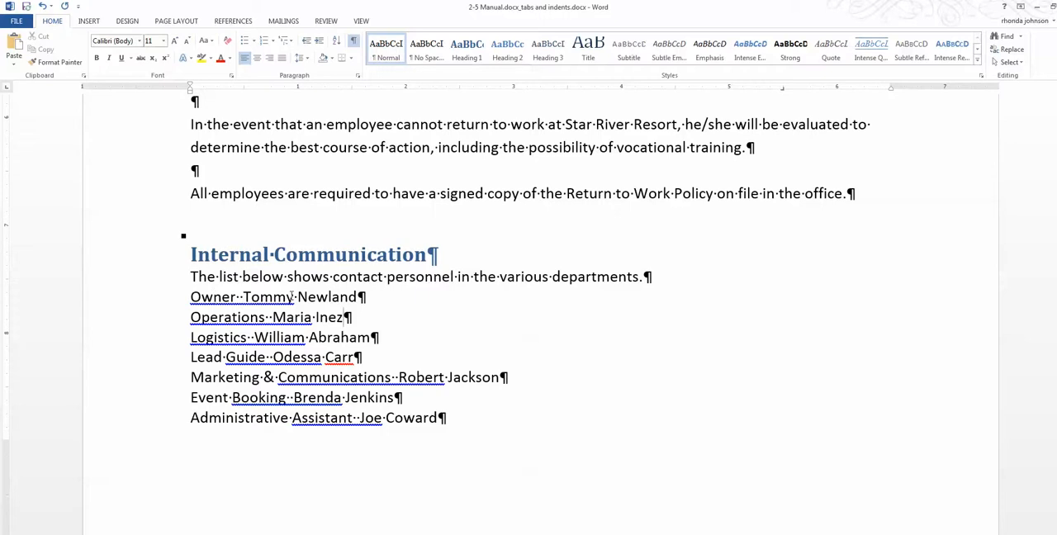
# Insert a tab between the role and the contact name in each line from Owner through the first Administrative Assistant.
pyautogui.click(239, 298)
pyautogui.press('Tab')
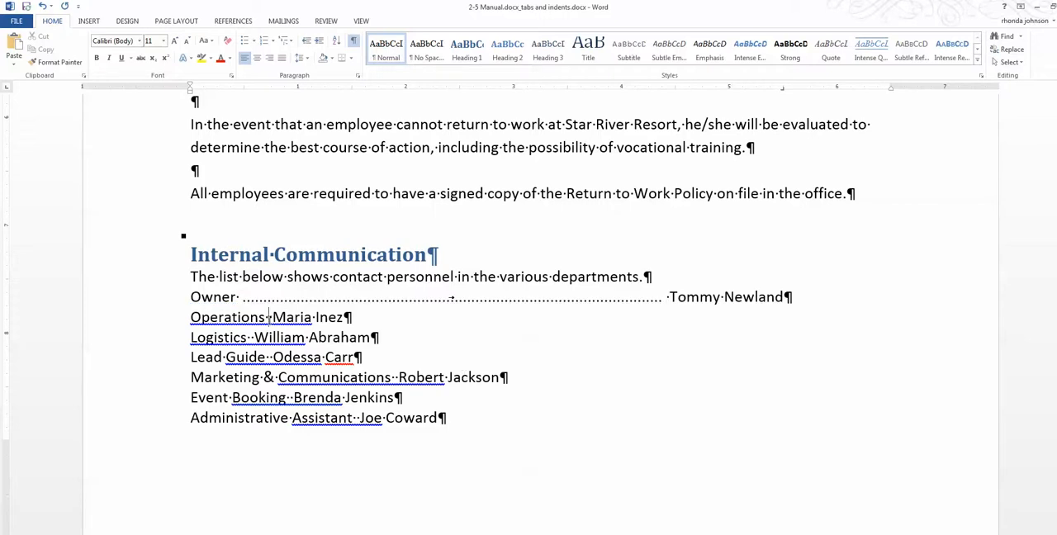
pyautogui.press('Tab')
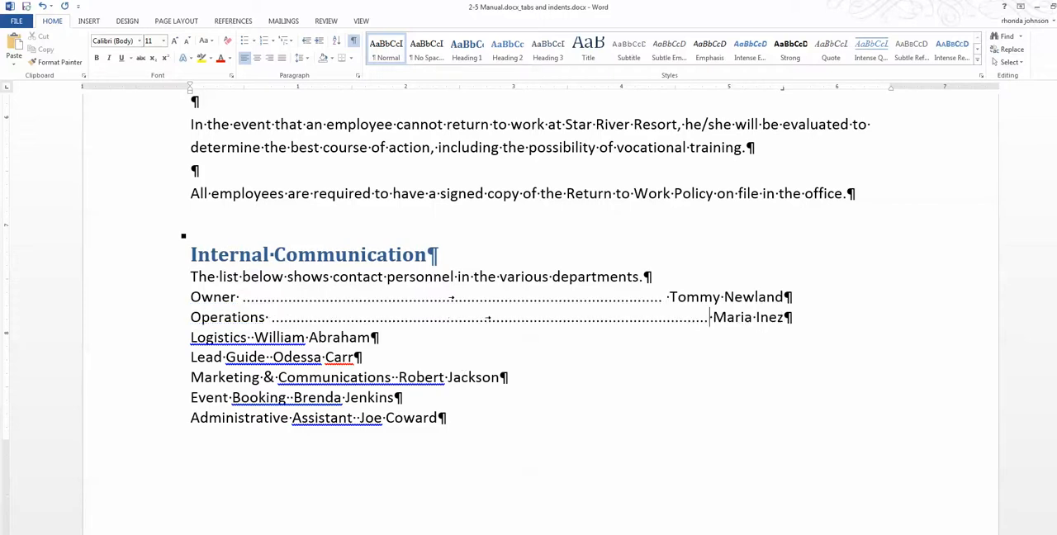
pyautogui.click(250, 337)
pyautogui.press('Tab')
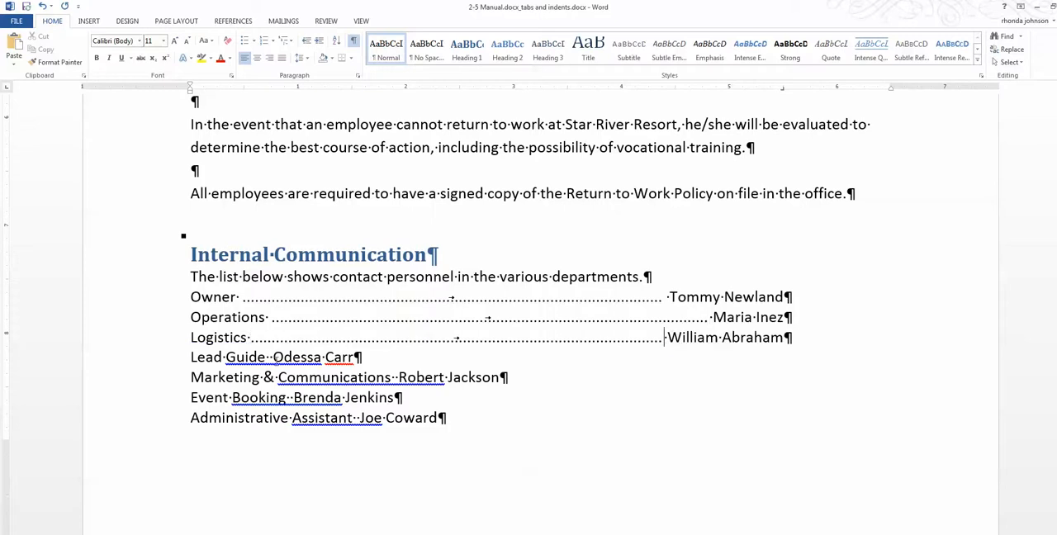
pyautogui.click(269, 357)
pyautogui.press('Tab')
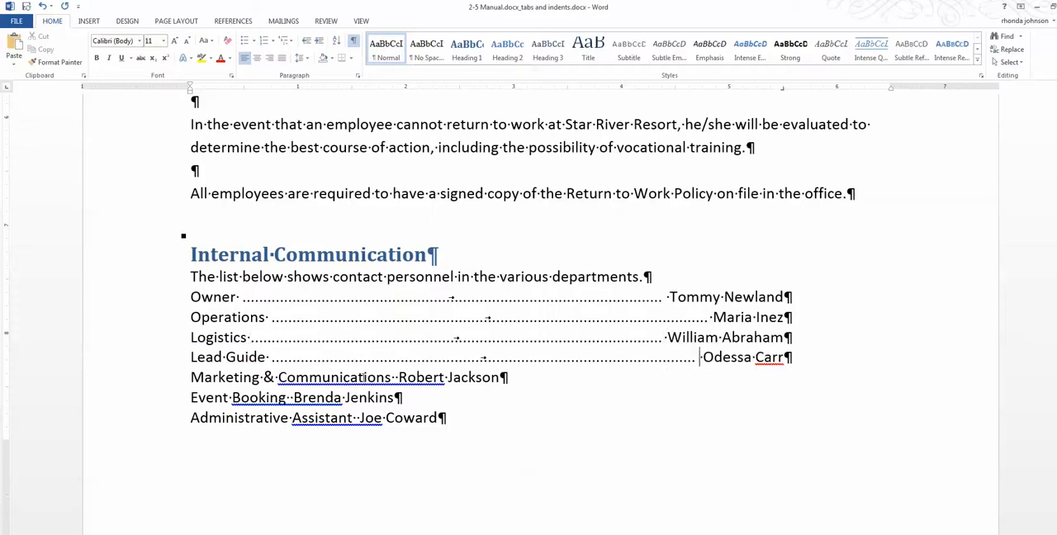
pyautogui.click(393, 377)
pyautogui.press('Tab')
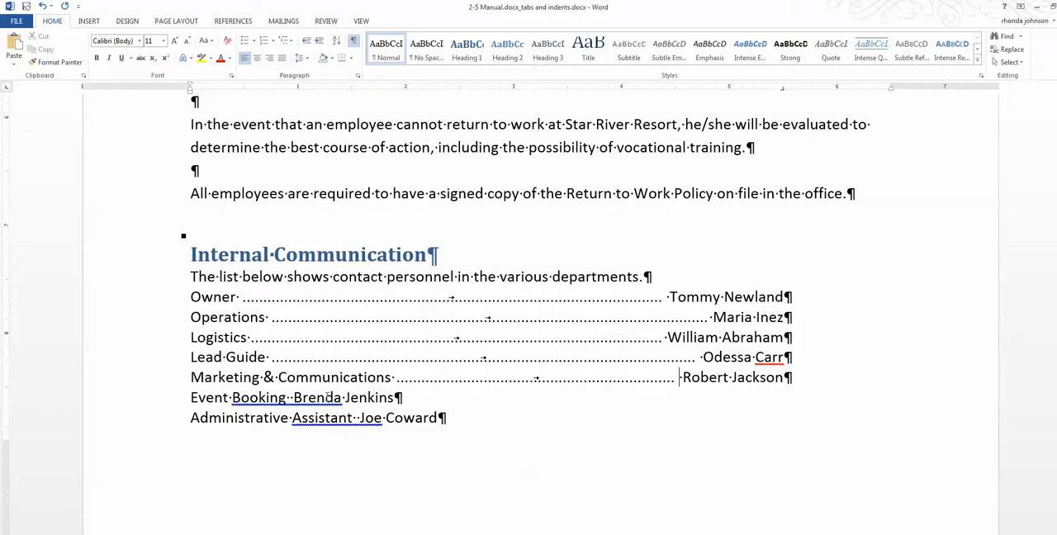
pyautogui.click(290, 398)
pyautogui.press('Tab')
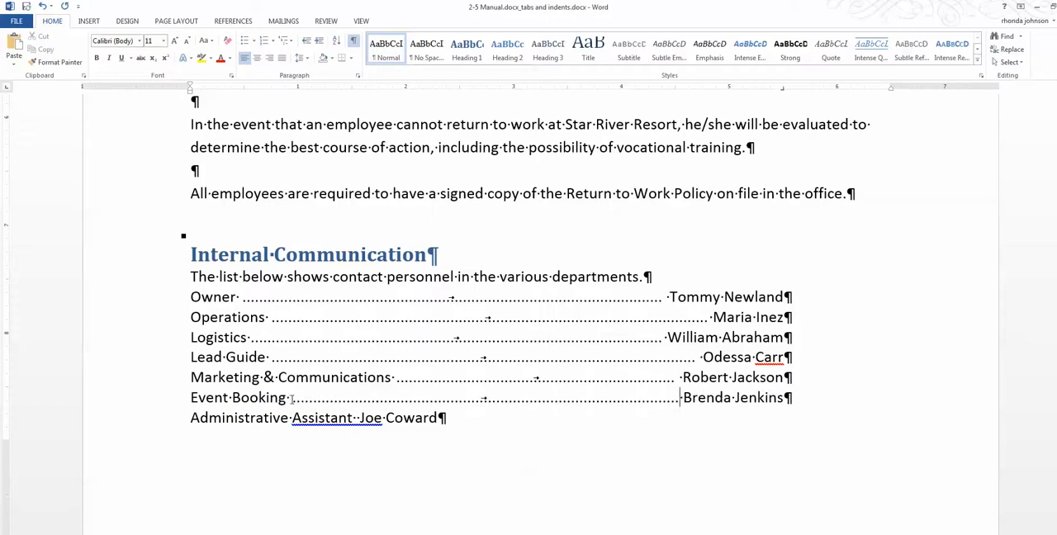
pyautogui.click(356, 418)
pyautogui.press('Tab')
# Insert a tab between the role and the contact name in the Accounting, Payroll and second Administrative Assistant lines.
pyautogui.scroll(-5, 445, 440)
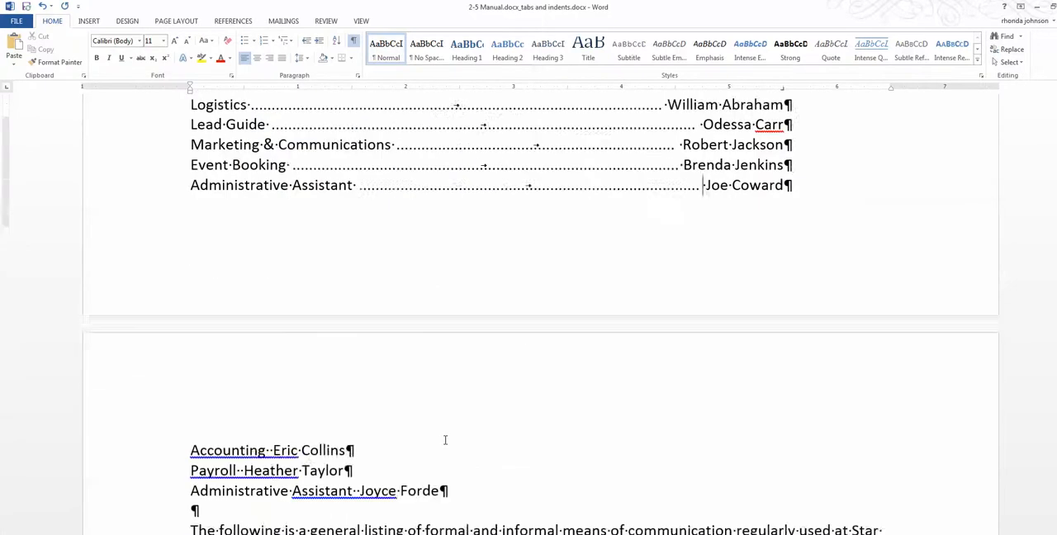
pyautogui.scroll(-3, 445, 440)
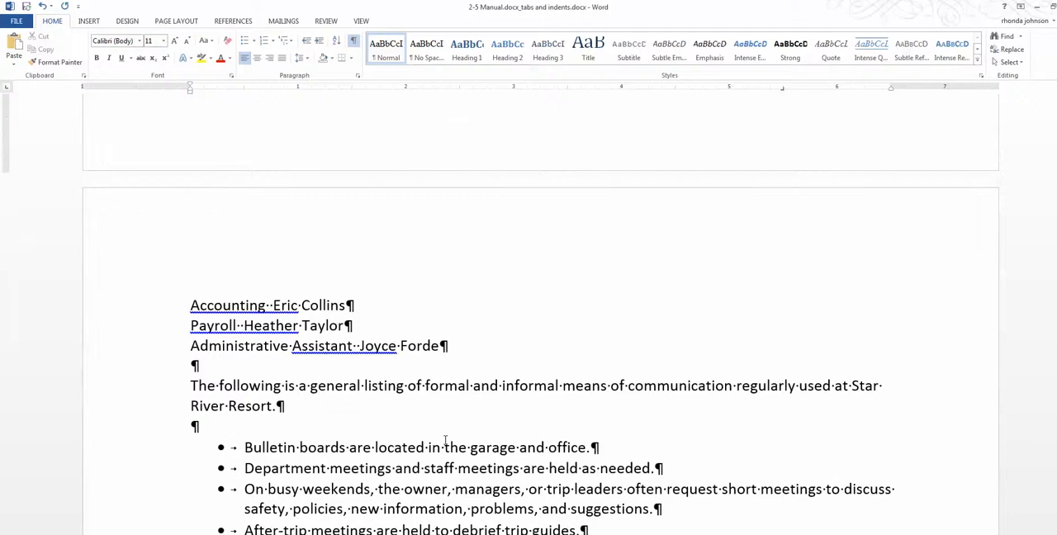
pyautogui.click(269, 305)
pyautogui.press('Tab')
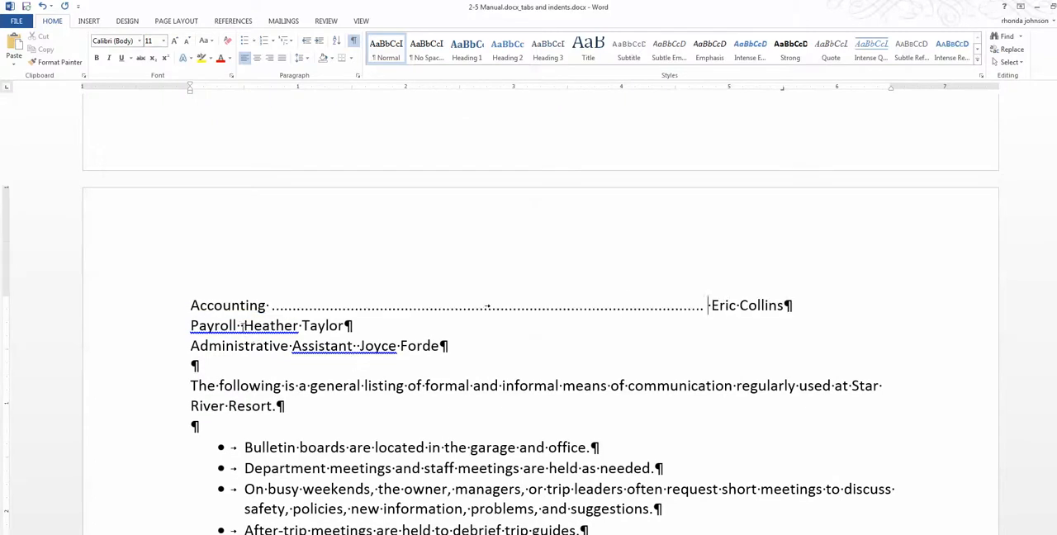
pyautogui.click(241, 325)
pyautogui.press('Tab')
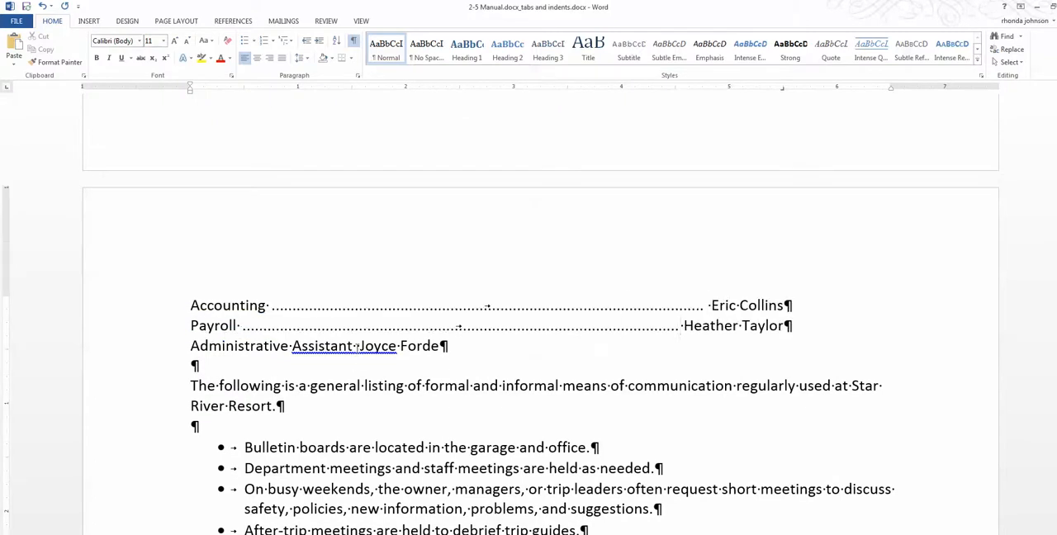
pyautogui.click(357, 345)
pyautogui.press('Tab')
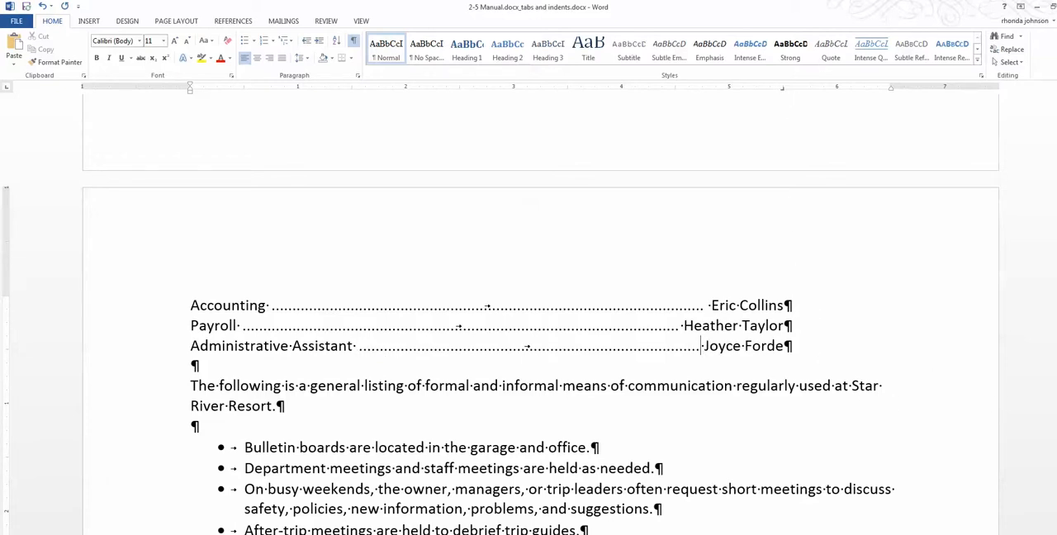
# Hide the paragraph marks and other formatting symbols, and review the Internal Communication contact list.
pyautogui.moveTo(1055, 343); pyautogui.dragTo(1055, 330)
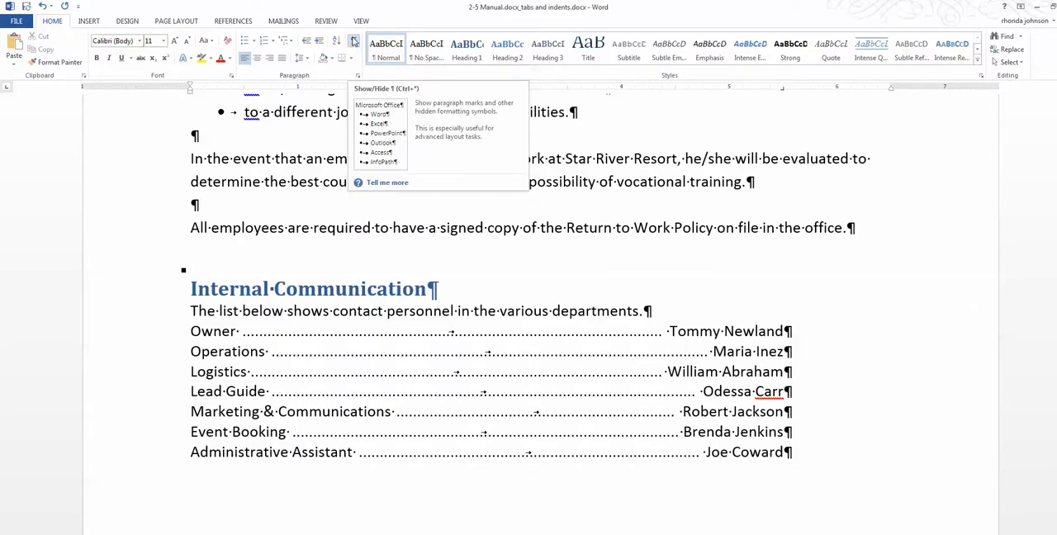
pyautogui.click(353, 41)
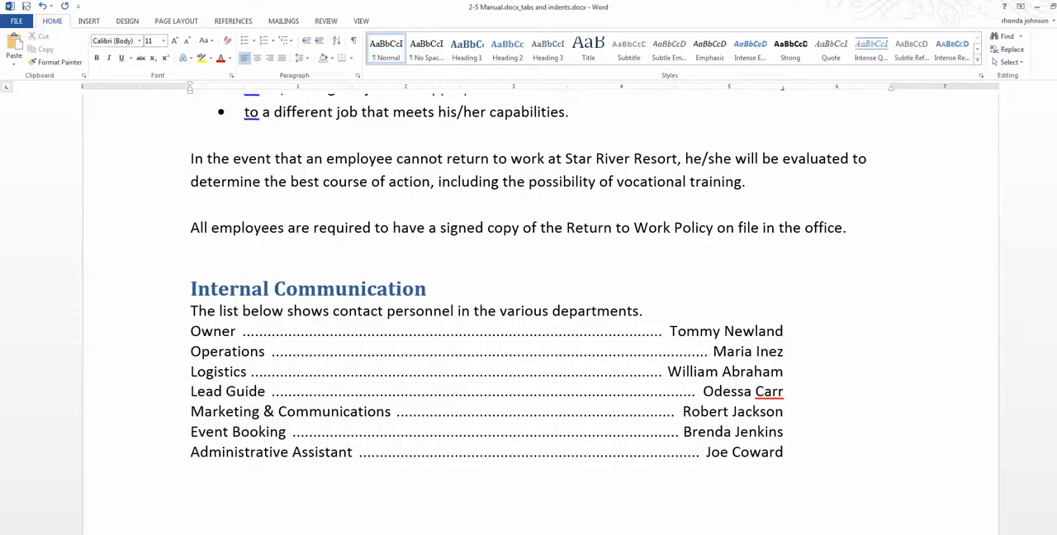
pyautogui.moveTo(1054, 314); pyautogui.dragTo(1054, 317)
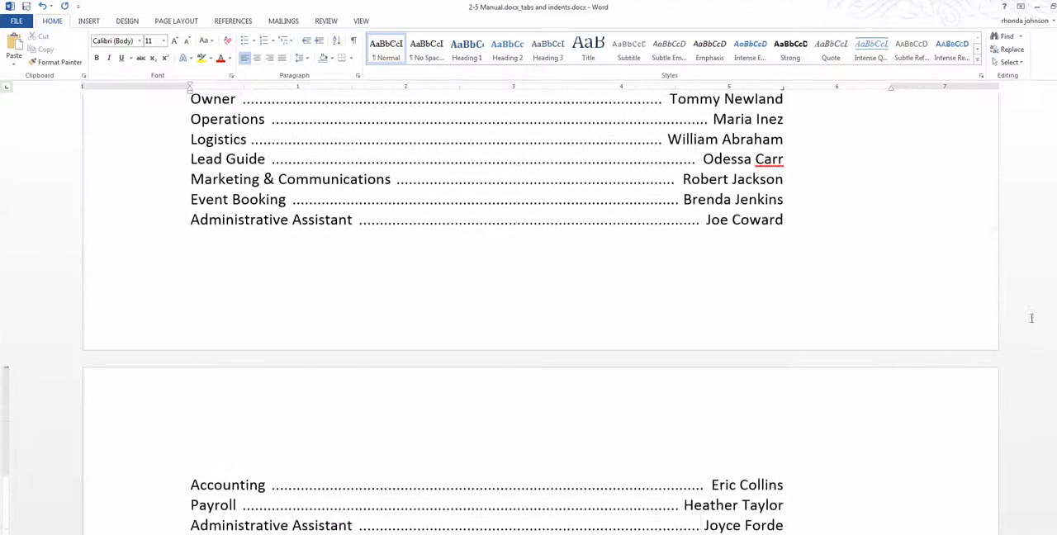
# Open the print preview of the manual and examine the layout of the contact list pages.
pyautogui.click(16, 20)
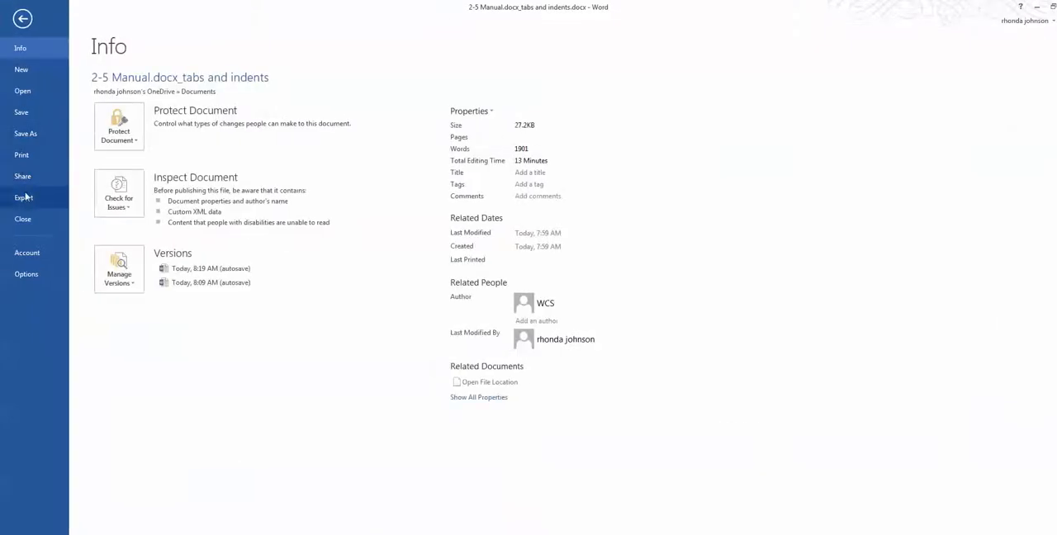
pyautogui.click(20, 155)
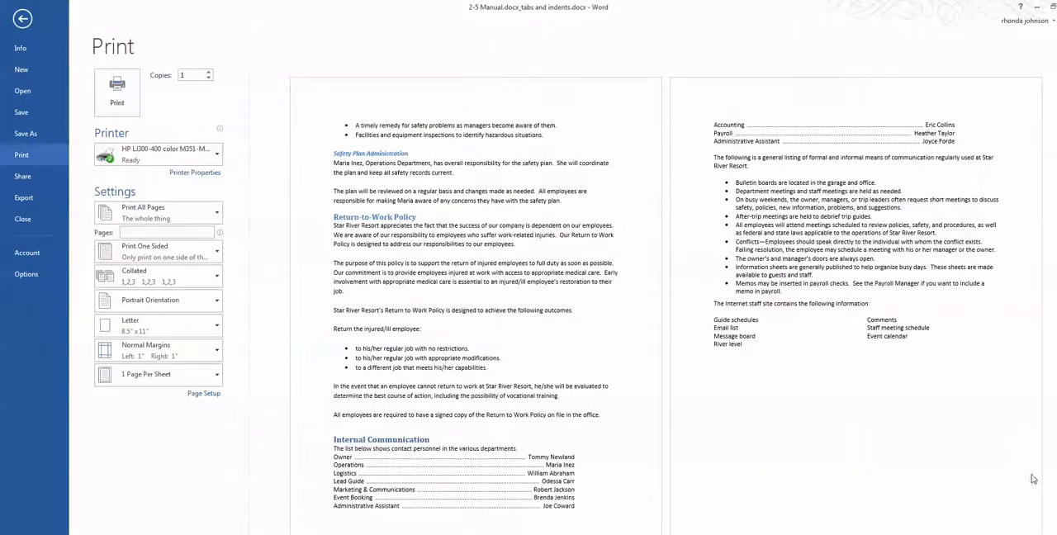
pyautogui.scroll(-2, 999, 480)
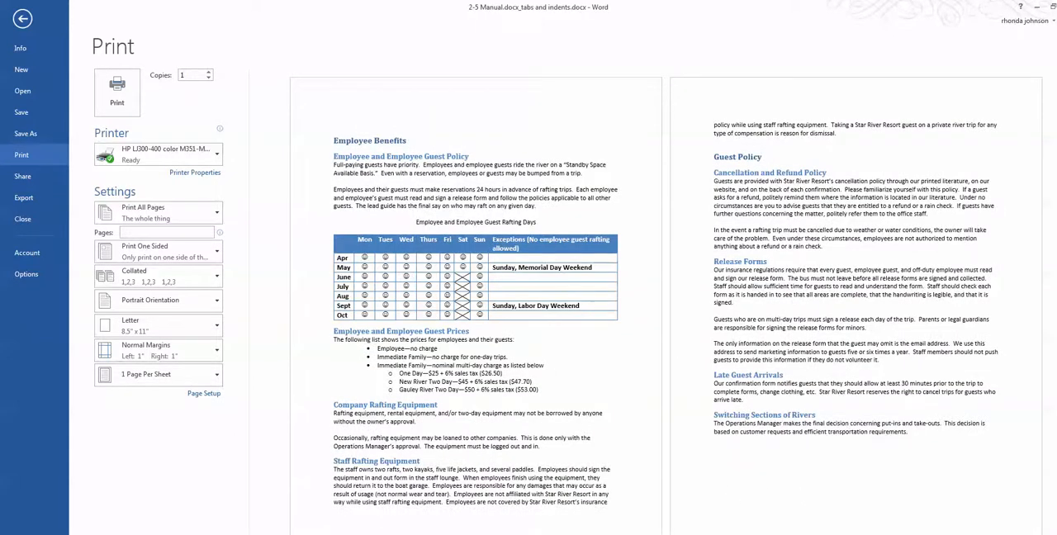
pyautogui.scroll(2, 665, 306)
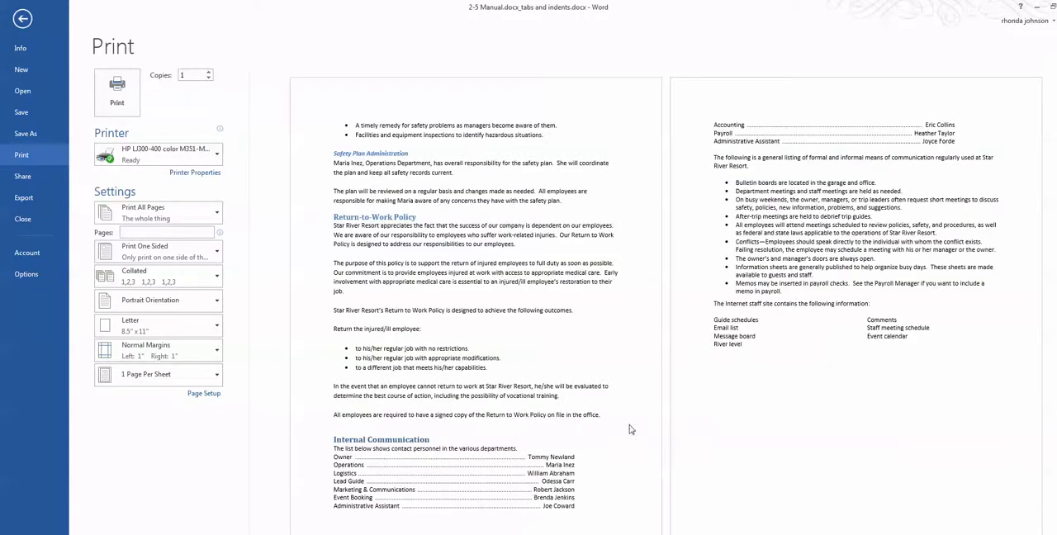